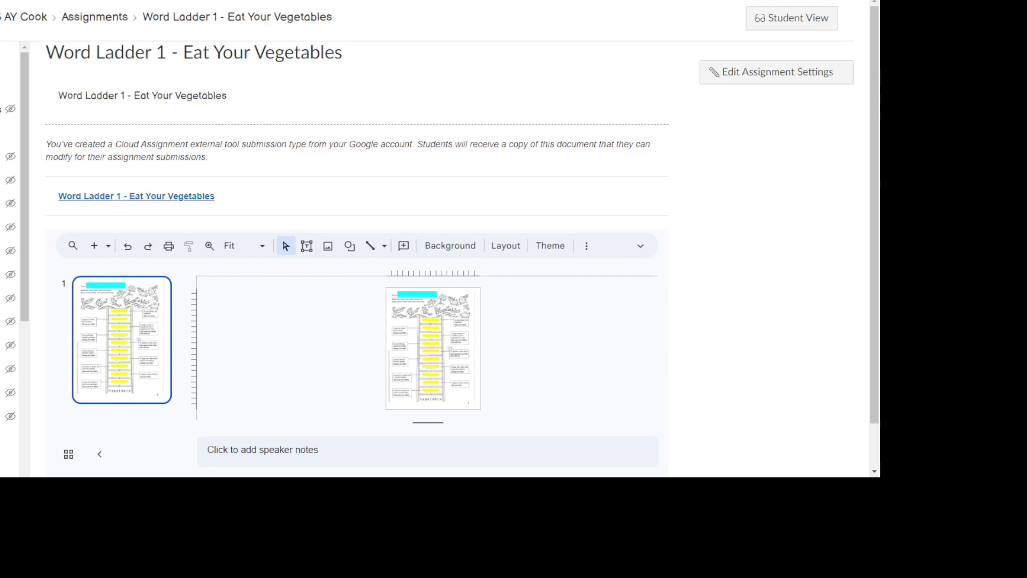
Open the embedded Eat Your Vegetables worksheet from Word Ladder 1 in the full Slides editor
left_click(106, 196)
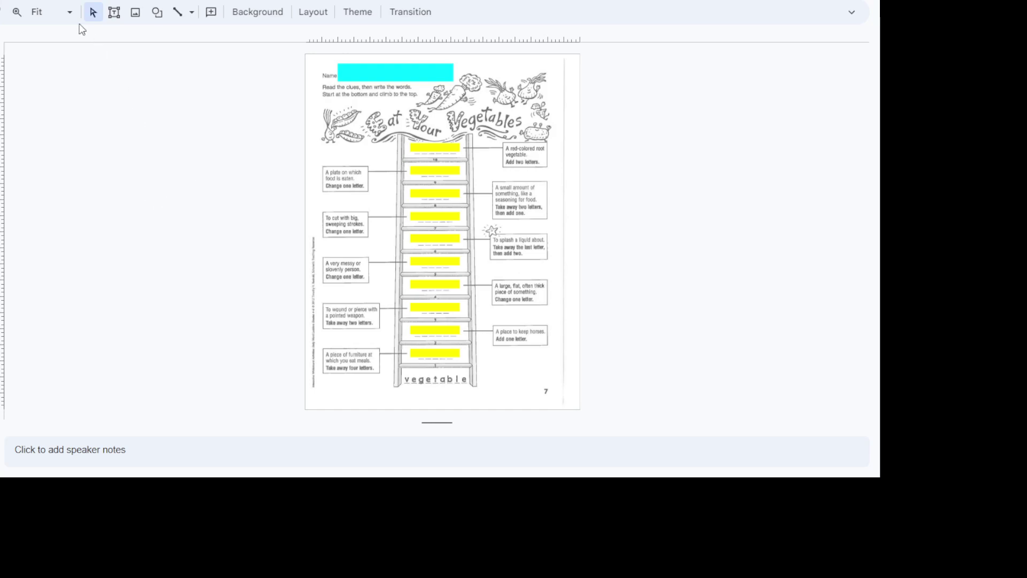
Zoom the slide to 75% and scroll down to the bottom rungs of the ladder
left_click(69, 13)
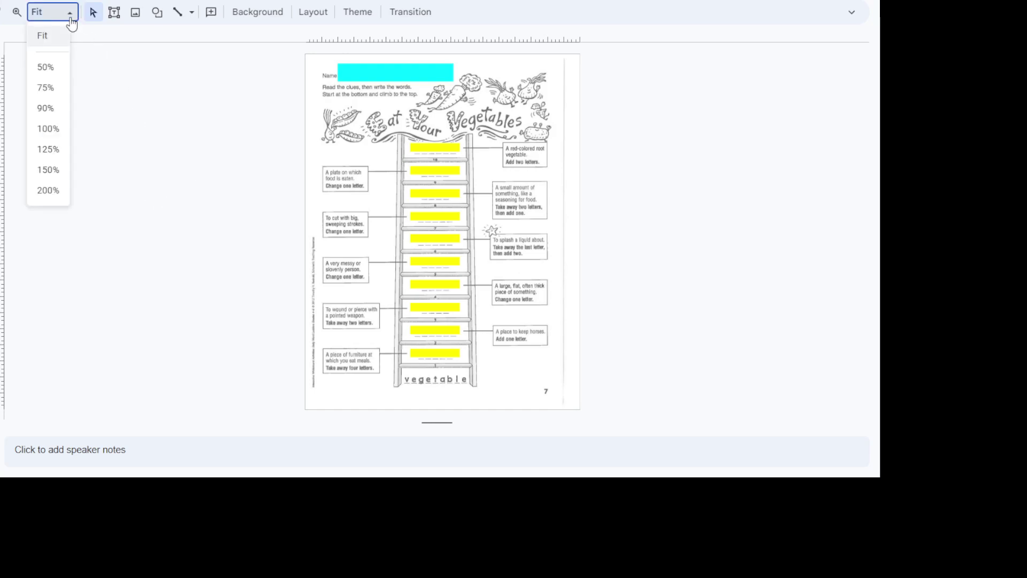
left_click(57, 87)
scroll(134, 173, "down", 2)
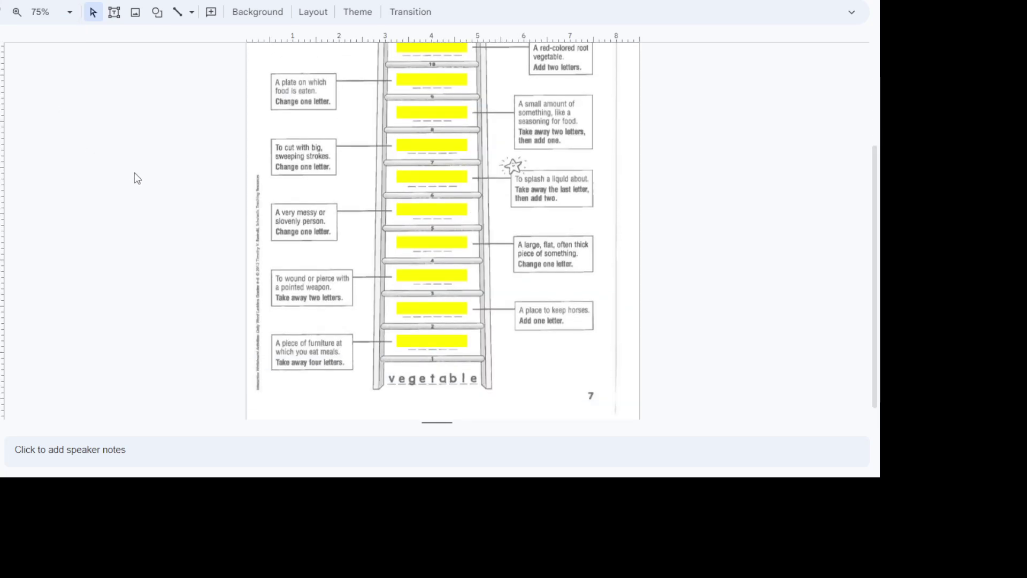
scroll(134, 176, "up", 2)
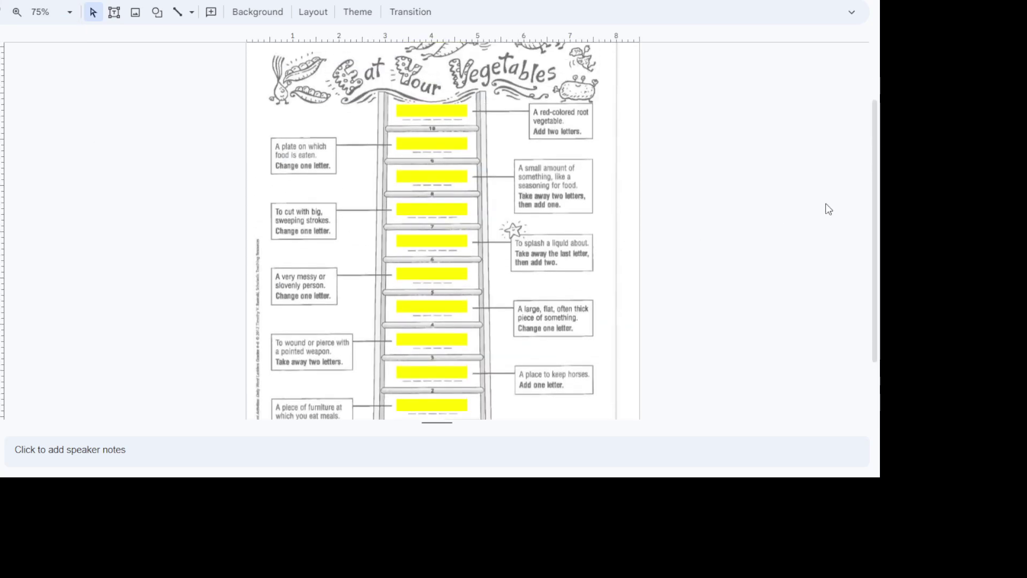
left_click_drag(869, 264, 865, 294)
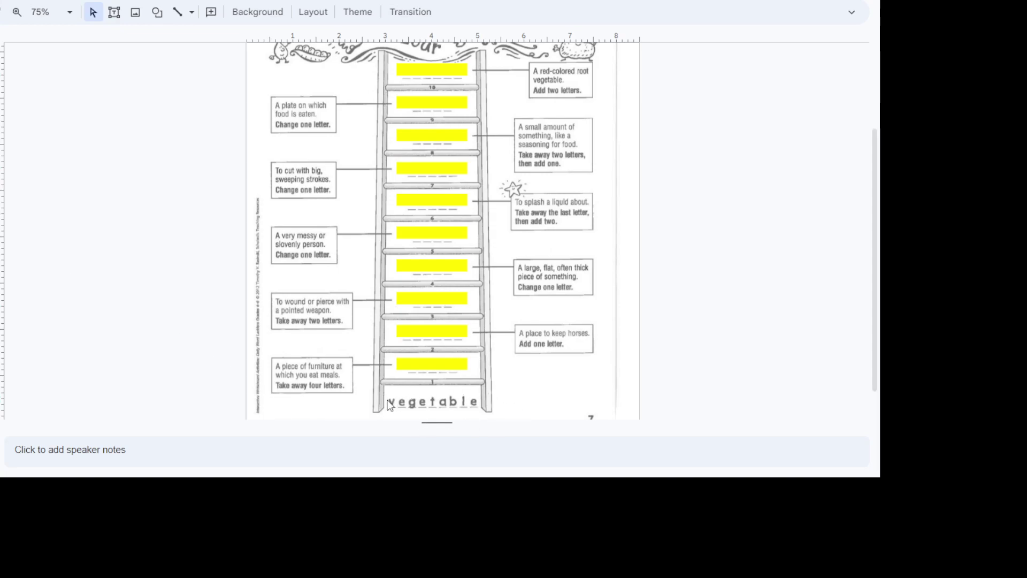
Enter 'table' and 'stable' in the two lowest yellow answer boxes
left_click(428, 368)
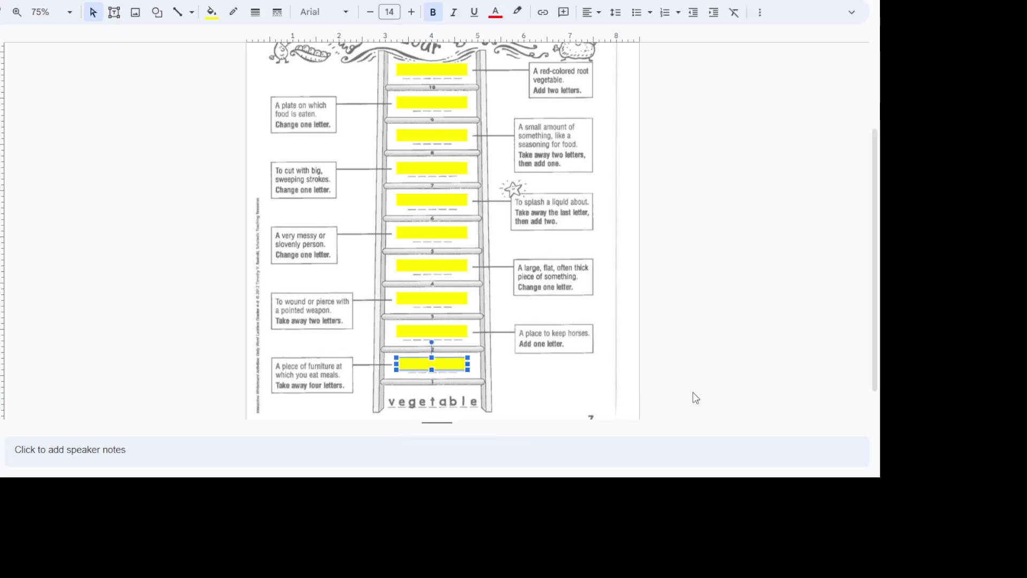
type("table")
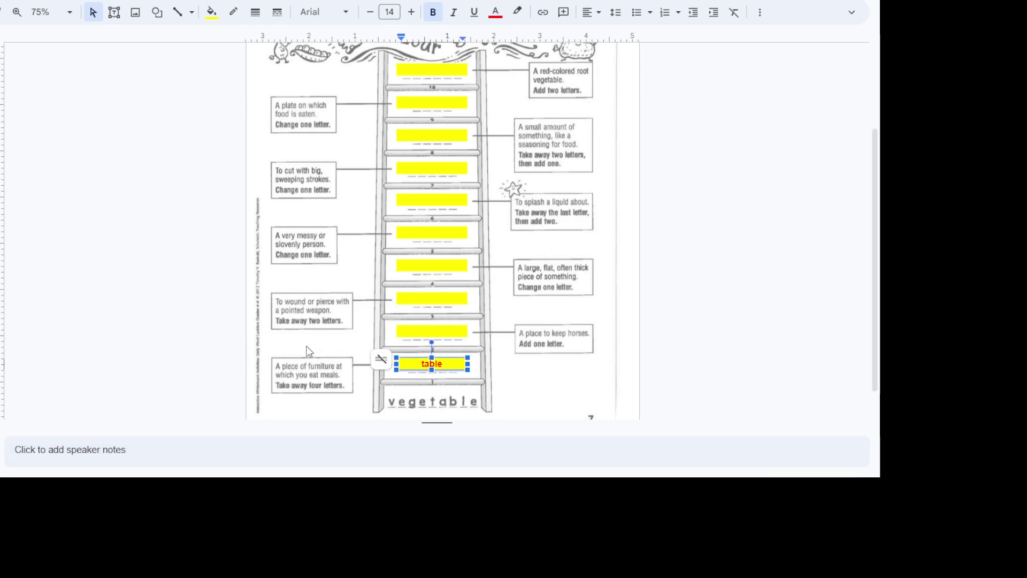
left_click(439, 334)
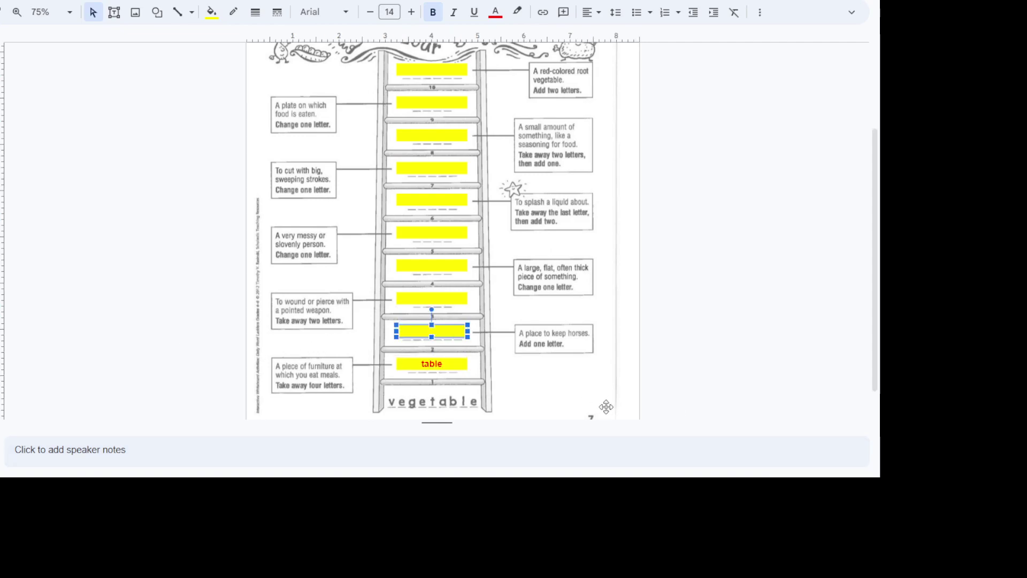
type("stal")
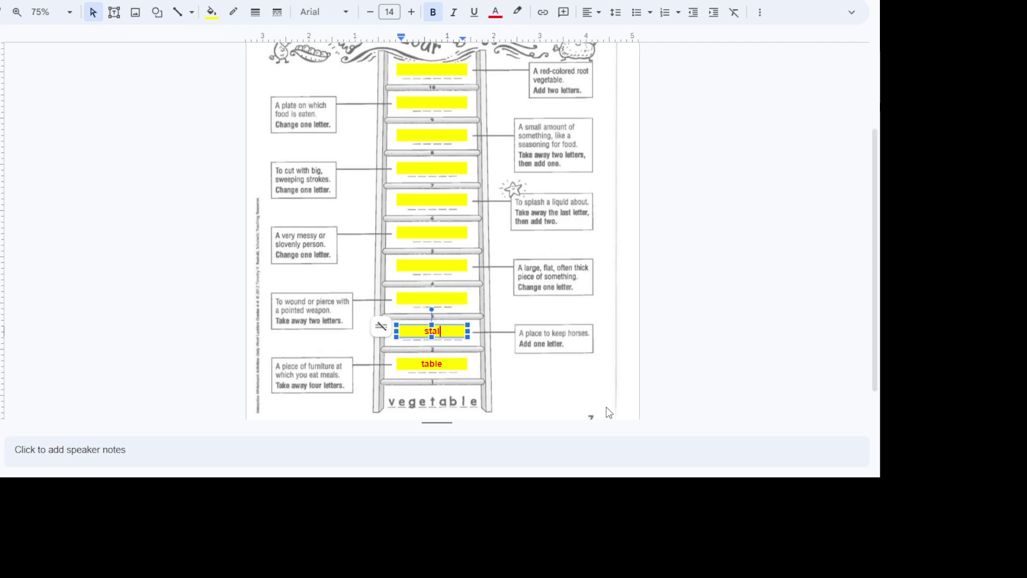
key("BackSpace")
type("ble")
left_click(431, 302)
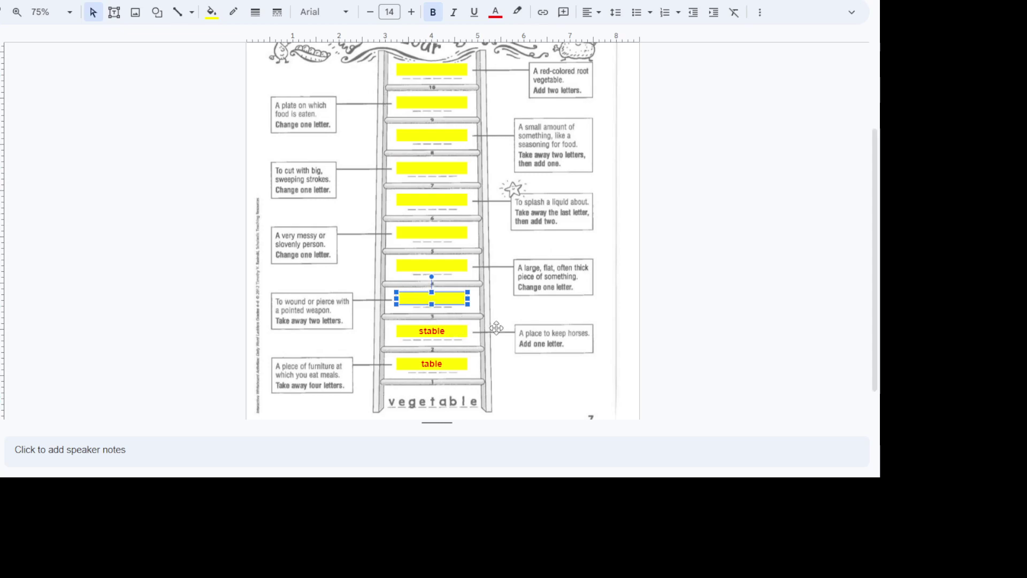
Fill ladder rungs three to five with 'stab', 'slab' and 'slob'
key("Return")
type("stab")
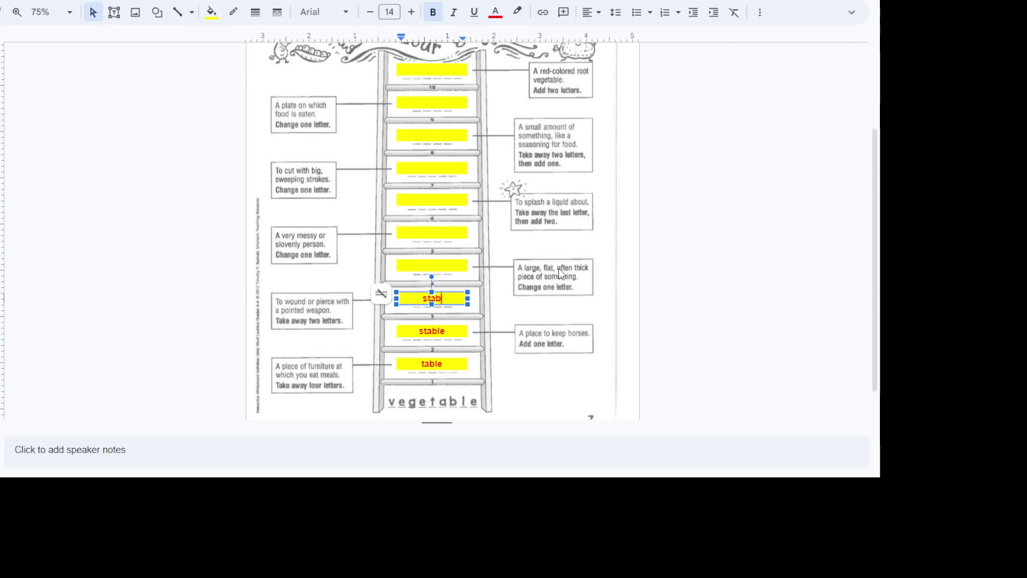
left_click(462, 271)
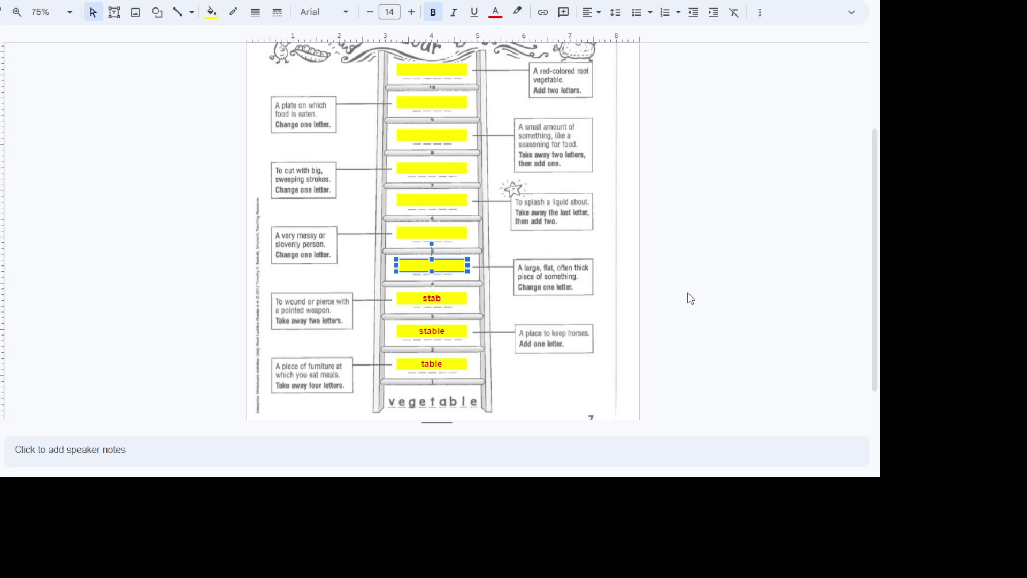
type("slab")
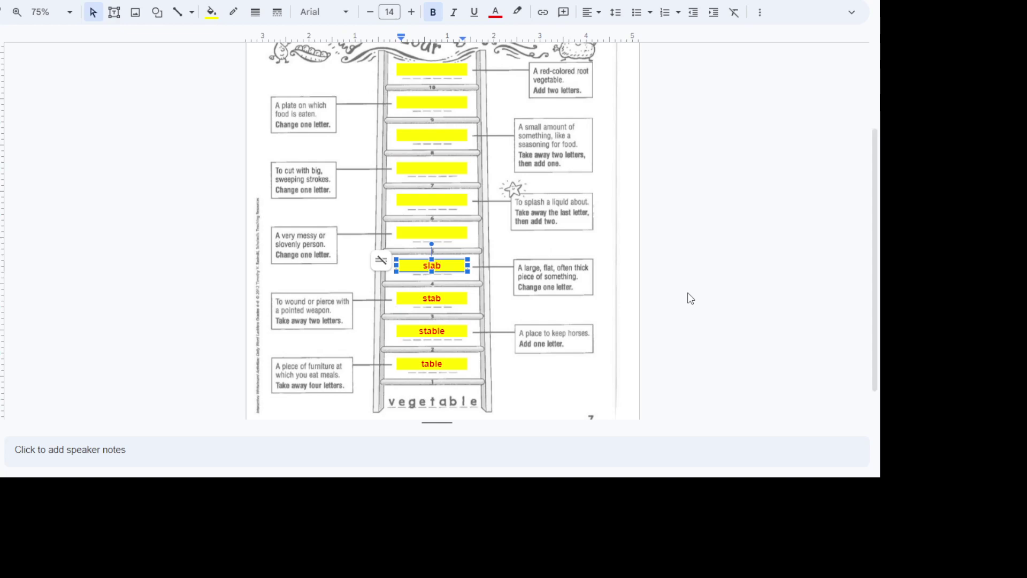
left_click(691, 267)
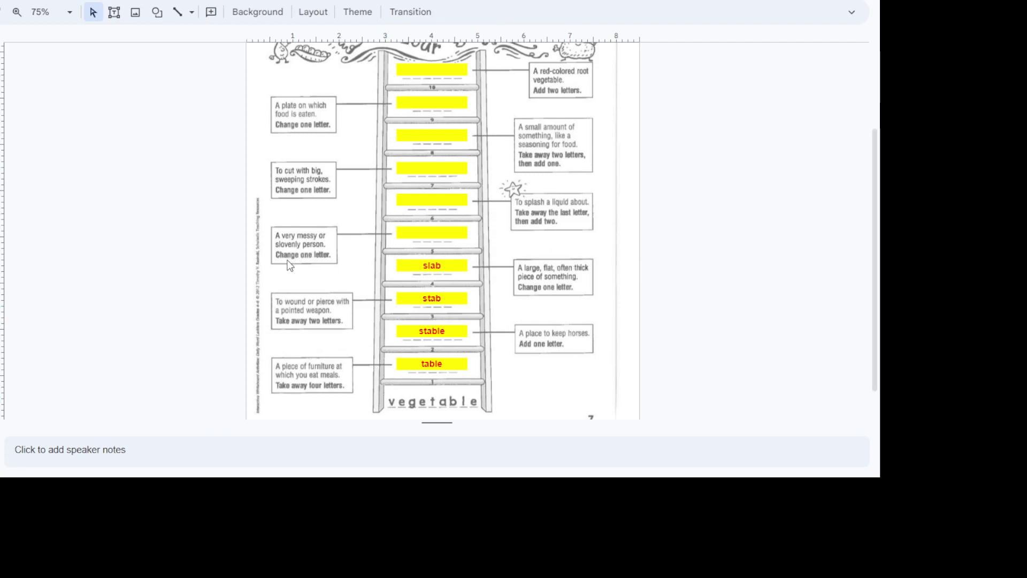
left_click(426, 230)
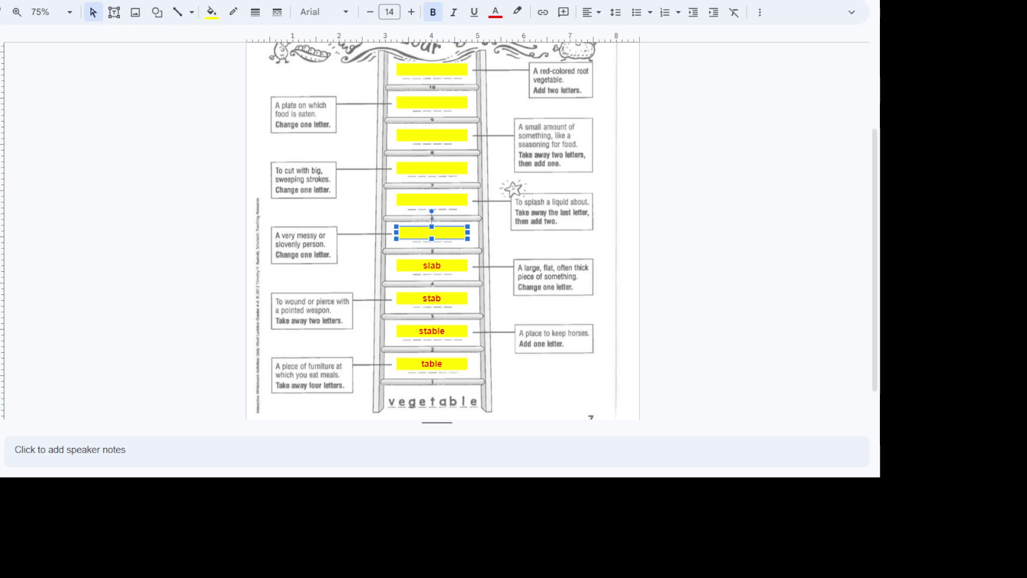
key("Return")
type("slob")
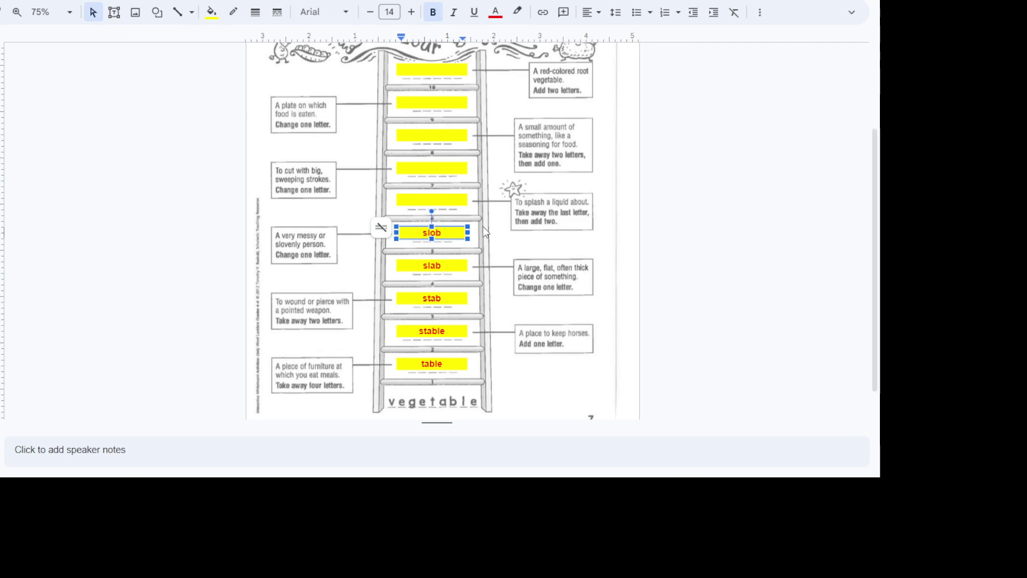
Fill rungs six to eight above slob with 'slosh', 'slash' and 'dash'
left_click(444, 200)
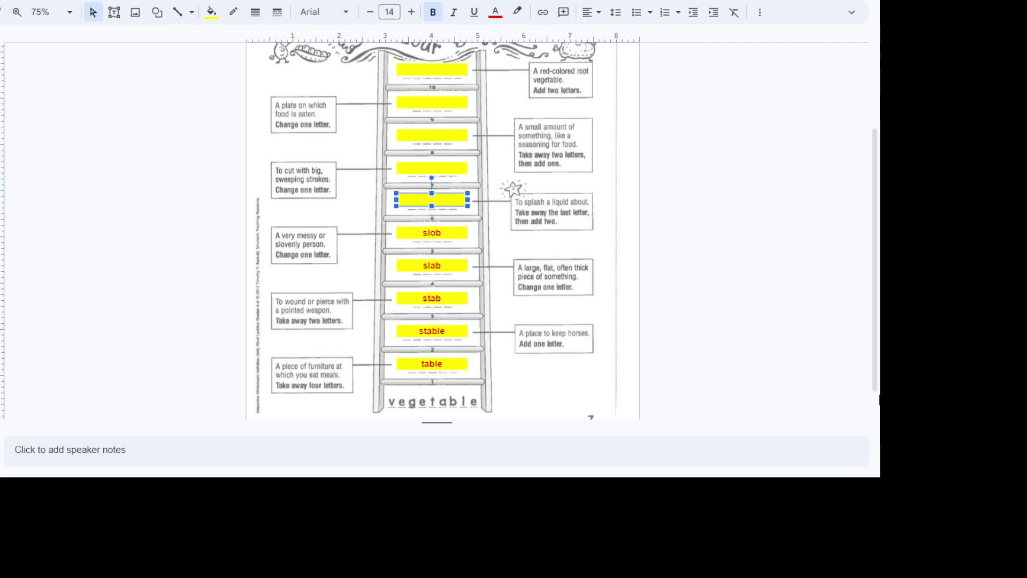
type("slo")
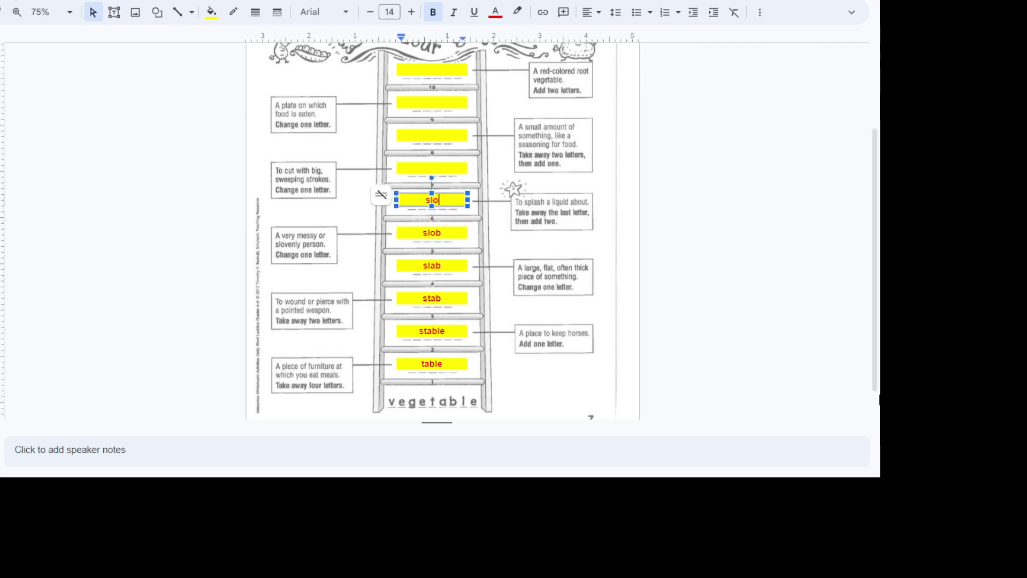
type("sh")
left_click(410, 166)
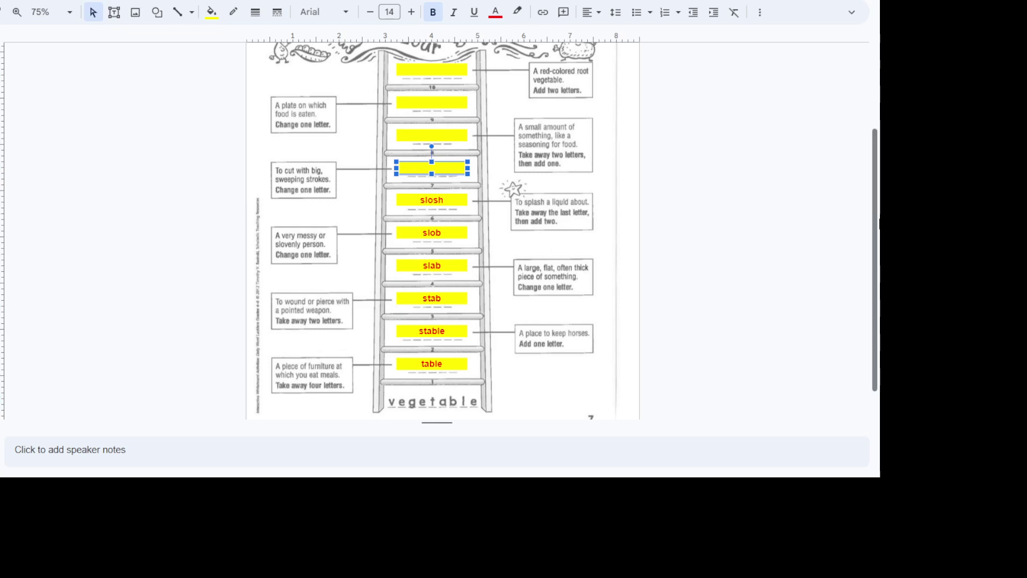
key("Return")
type("slash")
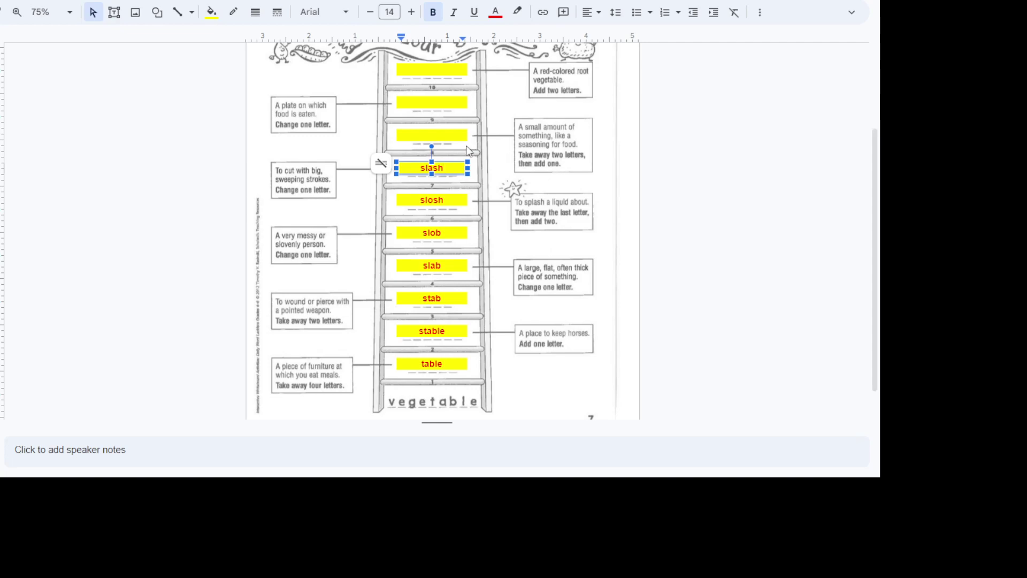
left_click(435, 135)
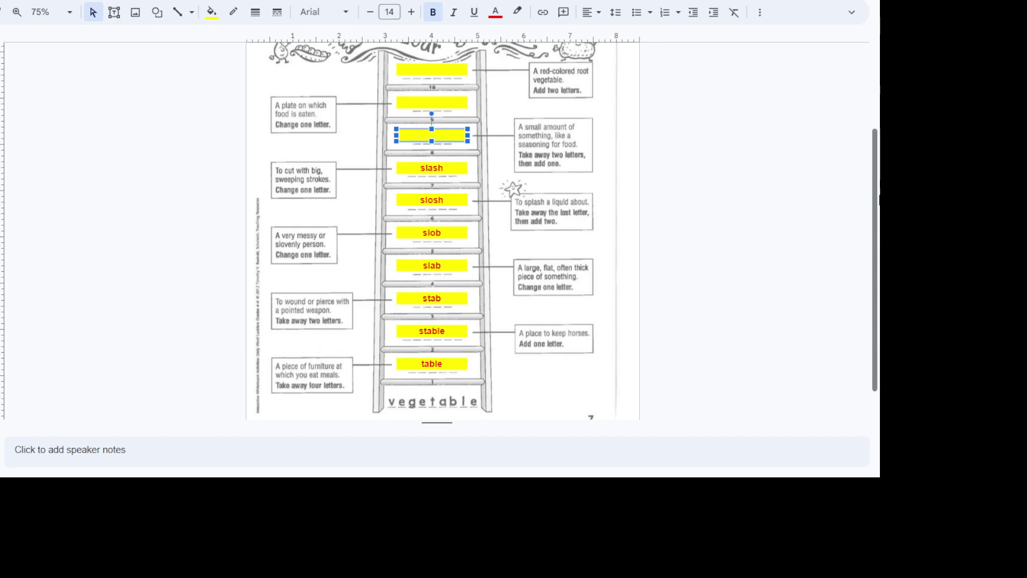
type("dash")
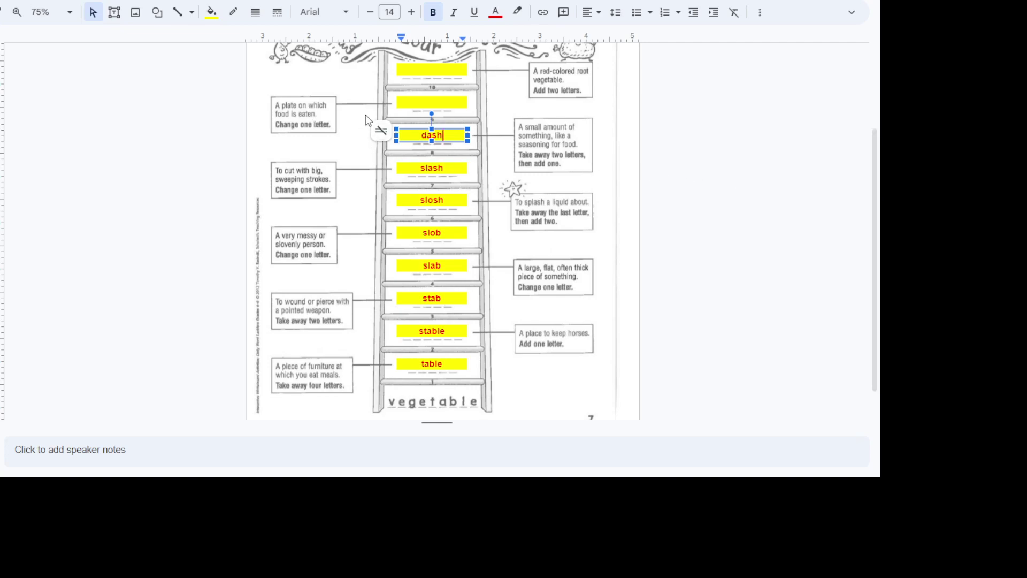
Enter 'dish' and 'radish' in the top two yellow answer boxes
left_click(415, 101)
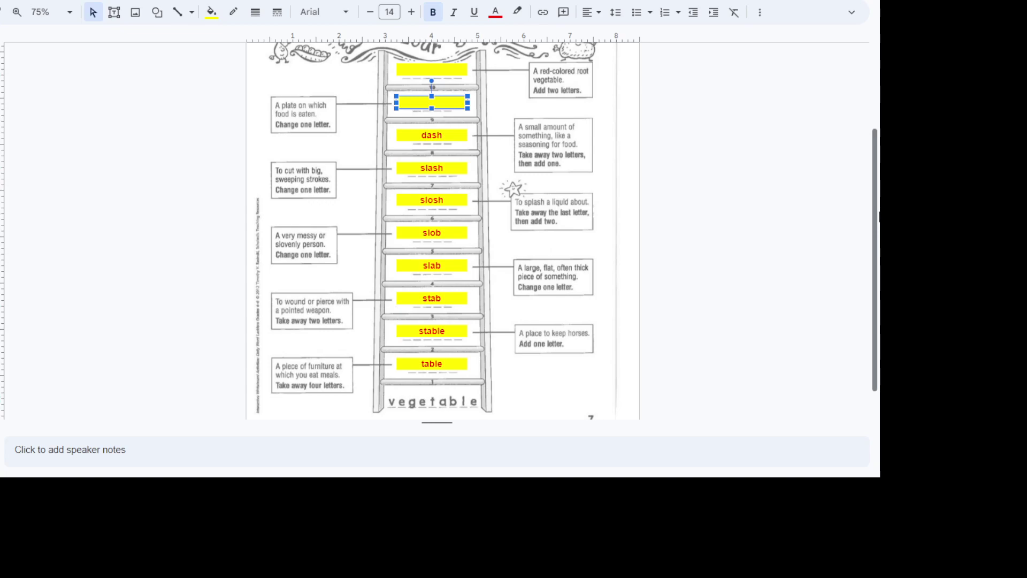
type("dish")
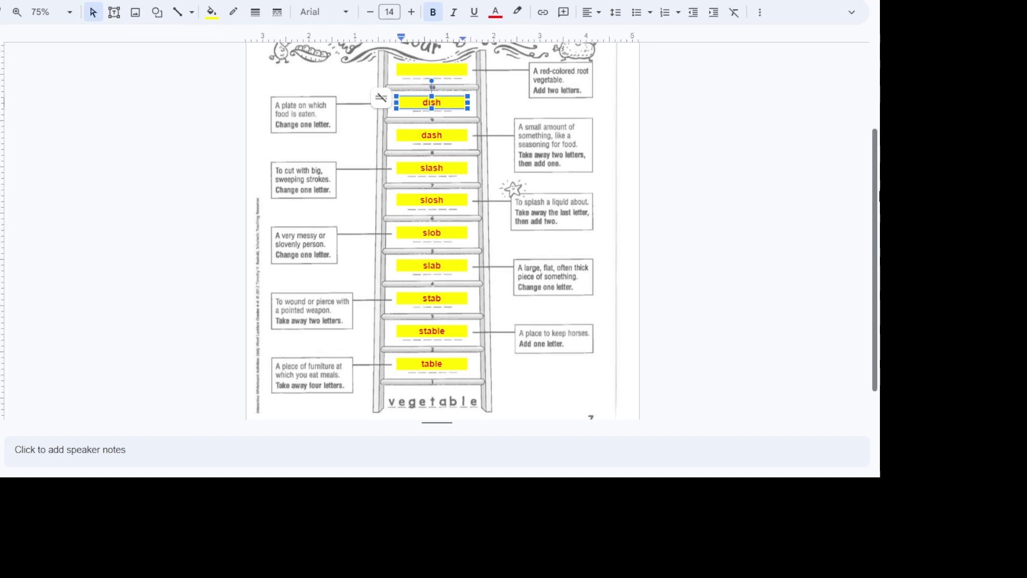
left_click(443, 70)
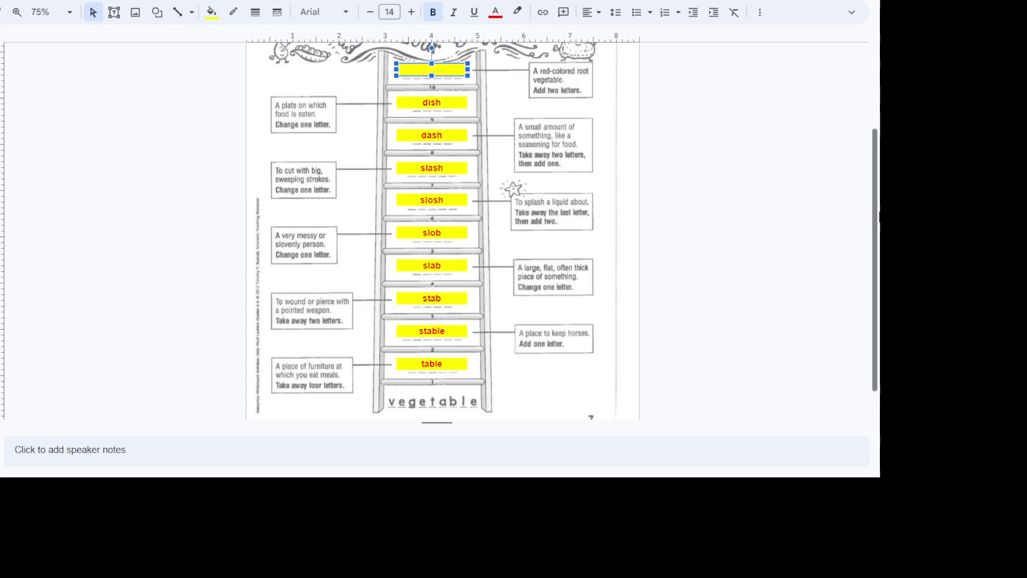
type("radish")
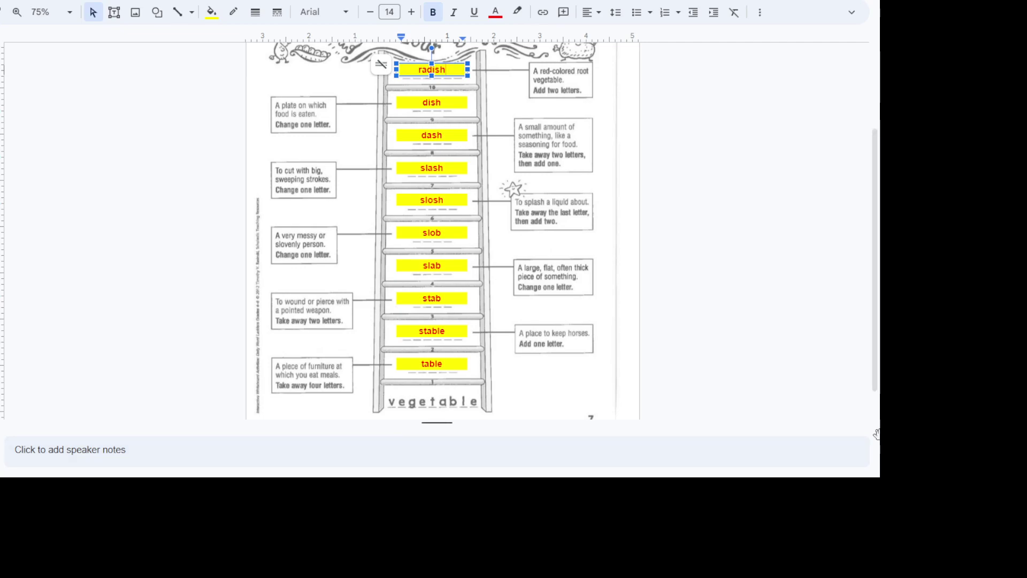
Type the teacher's name into the cyan Name box at the top of the worksheet
scroll(85, 257, "up", 5)
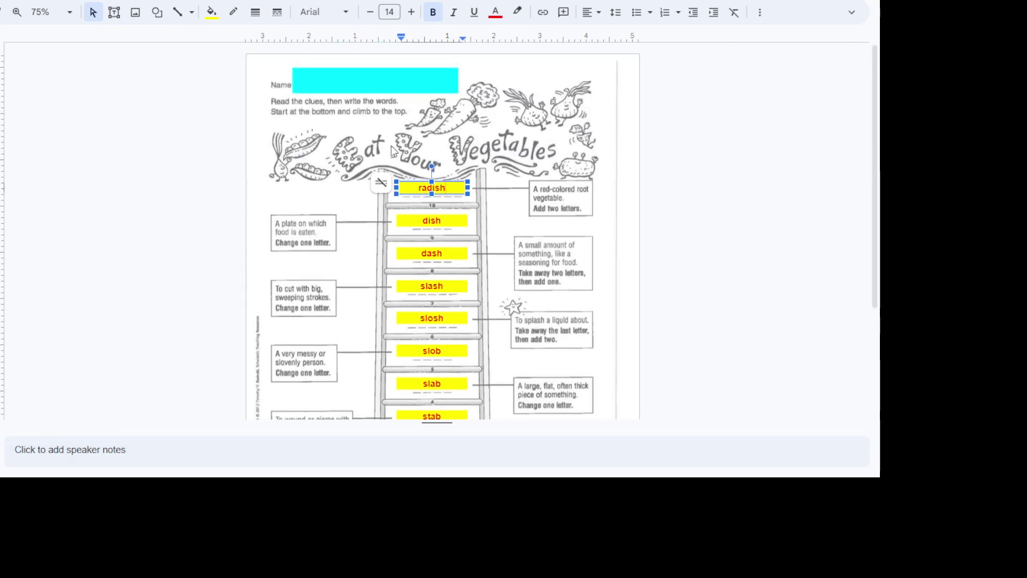
left_click(349, 77)
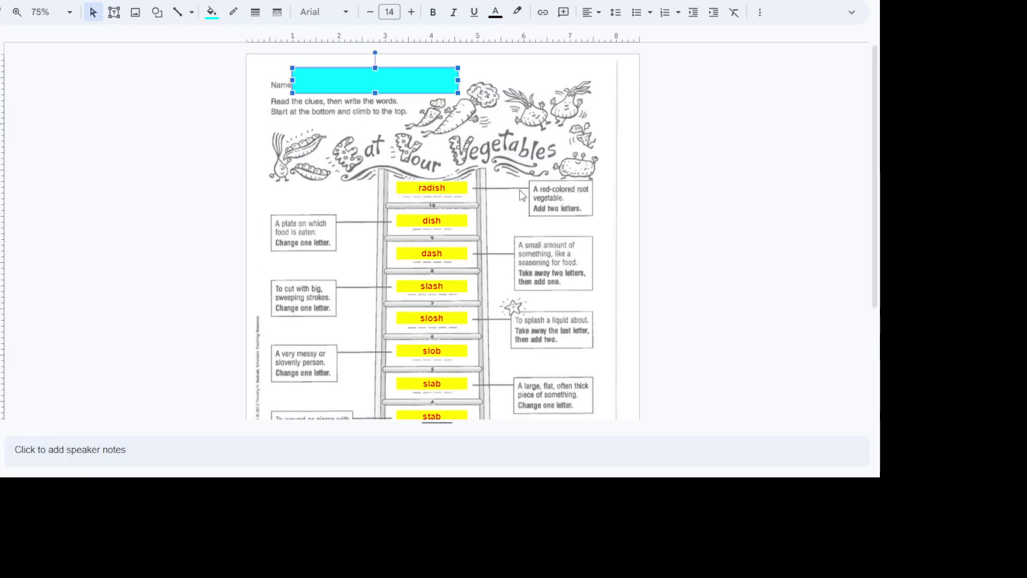
type("Mr. Coo")
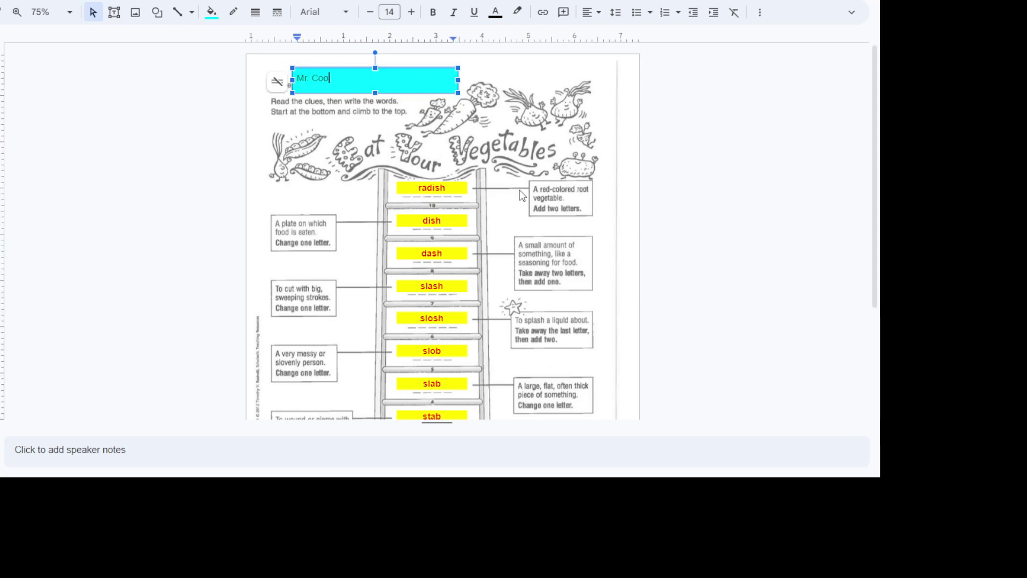
type("k")
scroll(580, 272, "down", 5)
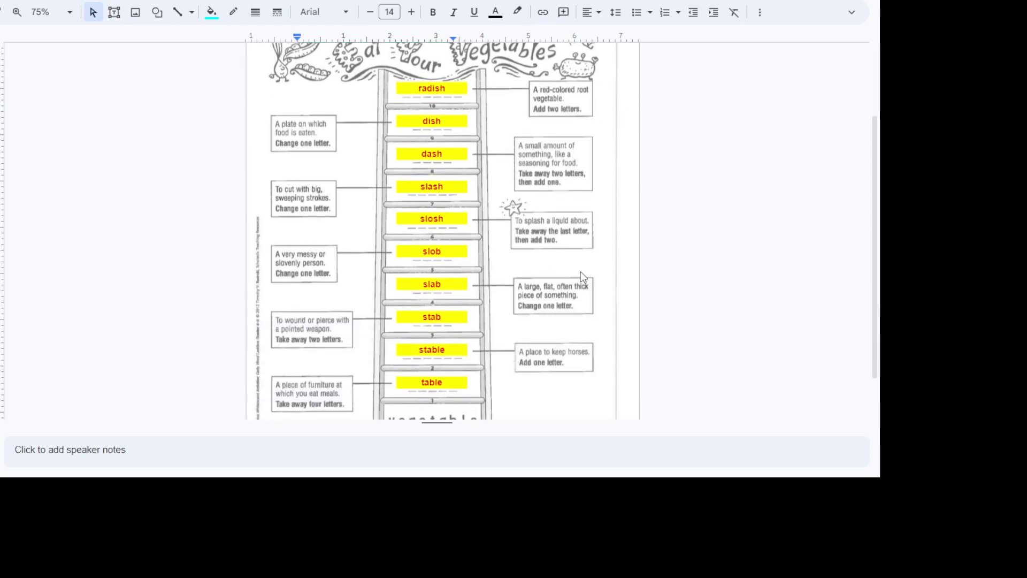
scroll(580, 274, "up", 5)
scroll(580, 274, "down", 3)
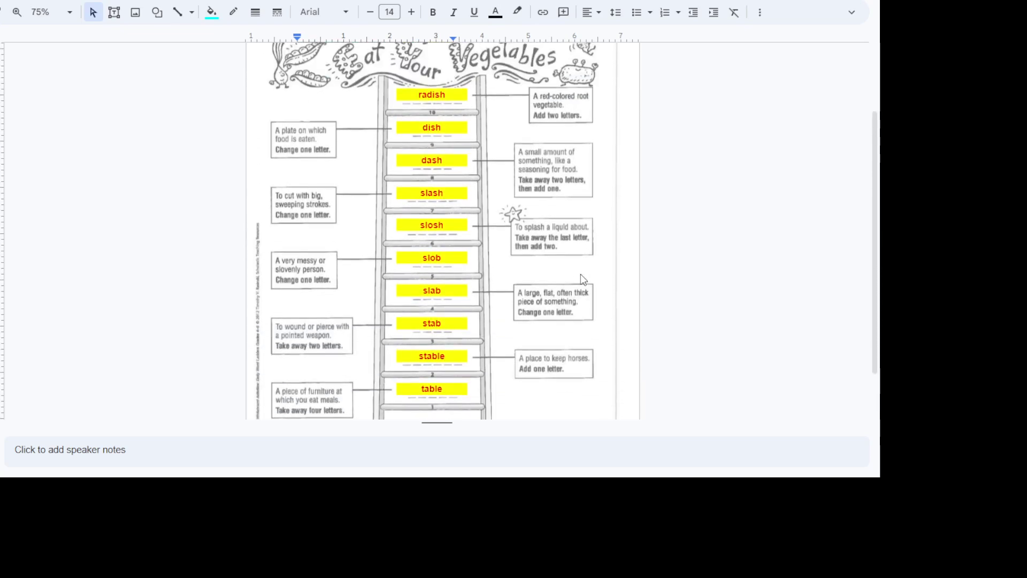
scroll(580, 273, "up", 3)
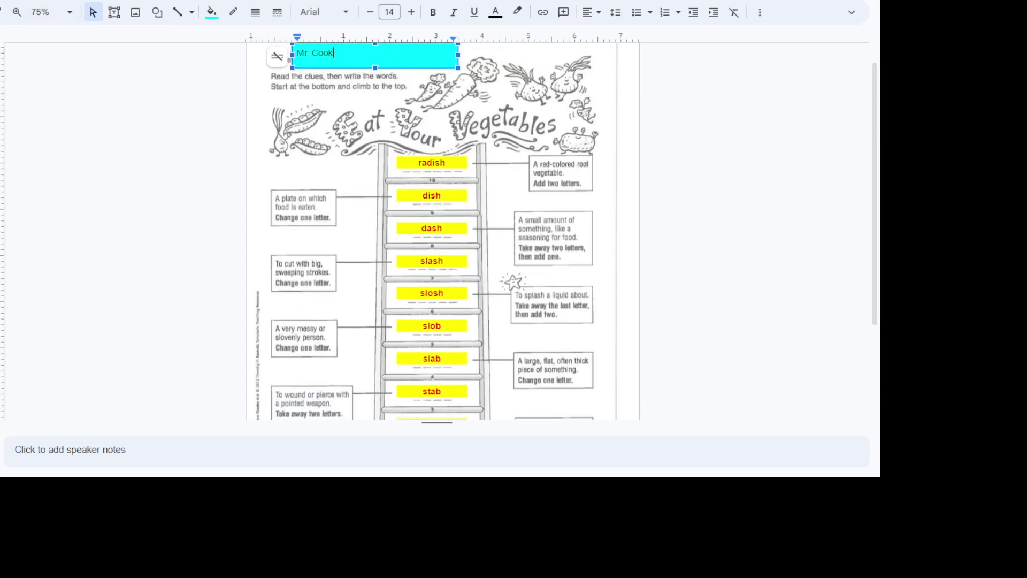